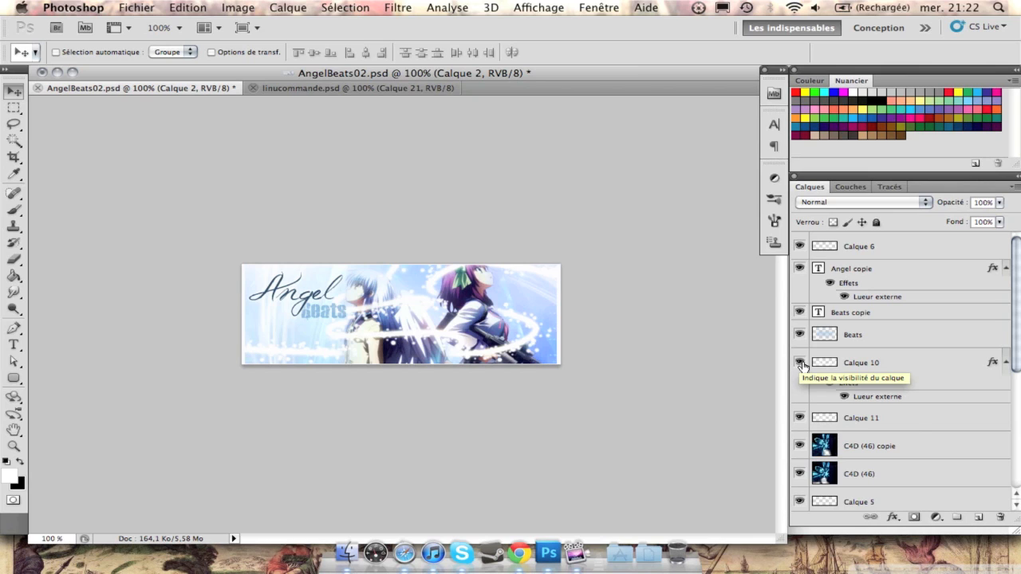
Hide layers Calque 10 and Calque 11, and add a new empty layer above Calque 6.
{"action": "left_click", "coordinate": [799, 363]}
{"action": "left_click", "coordinate": [799, 417]}
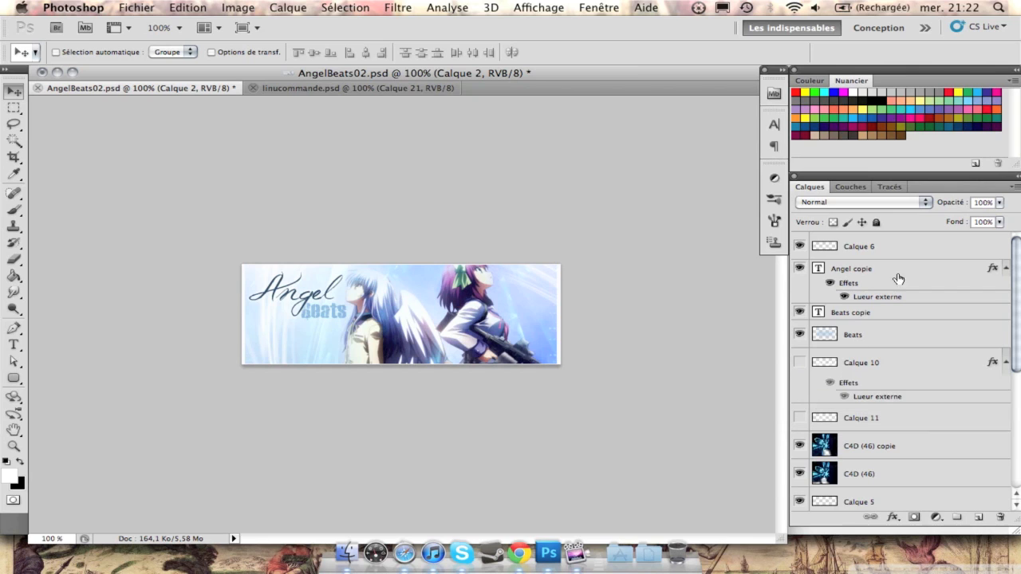
{"action": "left_click", "coordinate": [919, 249]}
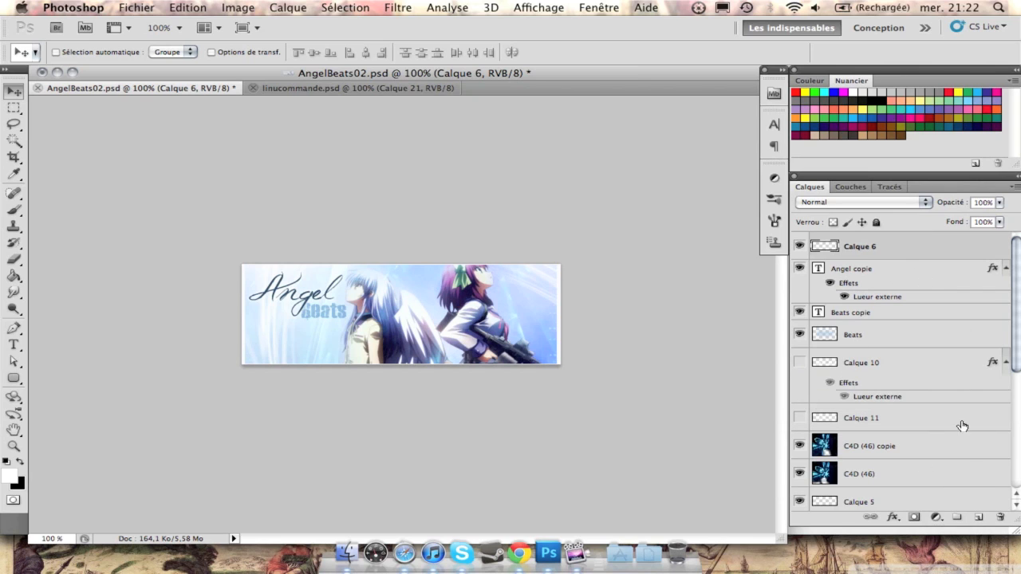
{"action": "left_click", "coordinate": [975, 520]}
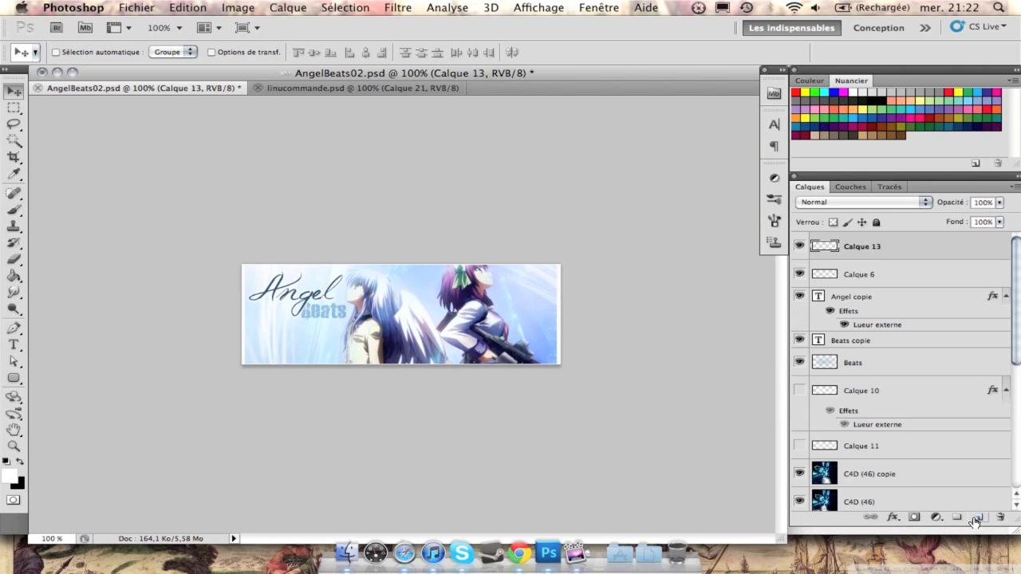
Draw an open, winding Pen tool path from outside the banner's left edge, looping up around the blue-haired girl and ending above the canvas.
{"action": "left_click", "coordinate": [14, 329]}
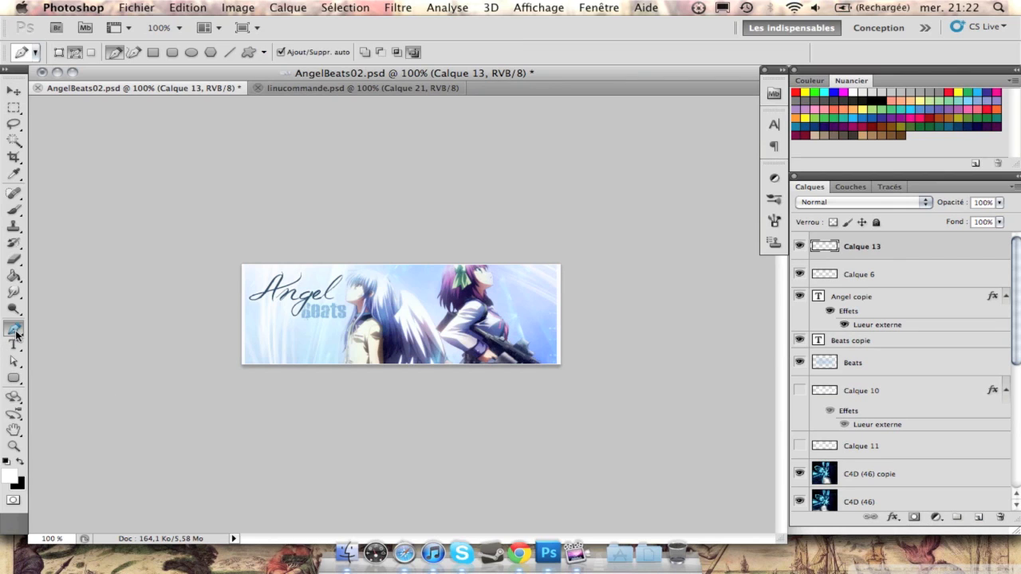
{"action": "left_click", "coordinate": [222, 348]}
{"action": "left_click_drag", "start_coordinate": [453, 351], "coordinate": [463, 340]}
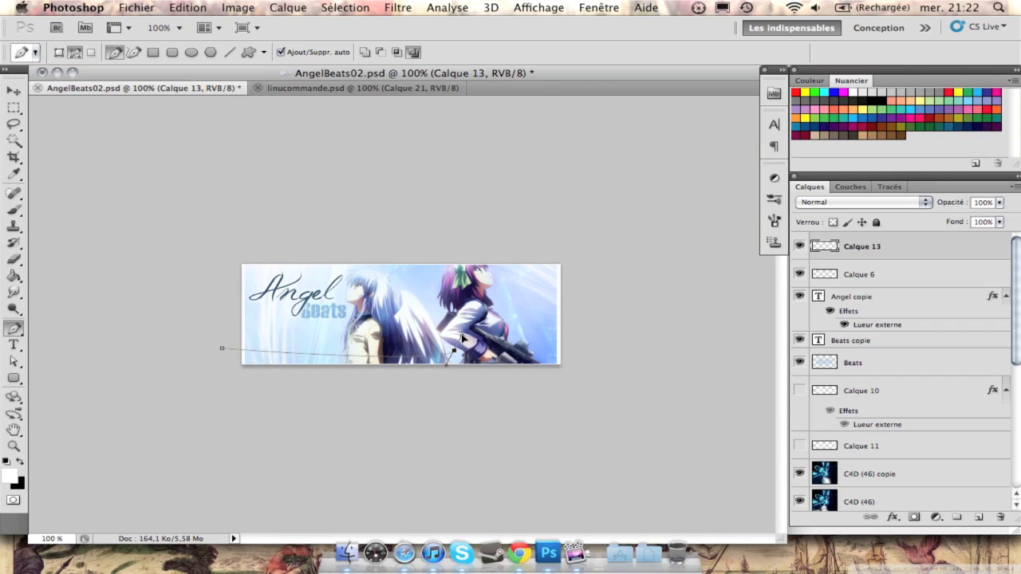
{"action": "left_click_drag", "start_coordinate": [328, 344], "coordinate": [325, 326]}
{"action": "left_click_drag", "start_coordinate": [436, 317], "coordinate": [444, 294]}
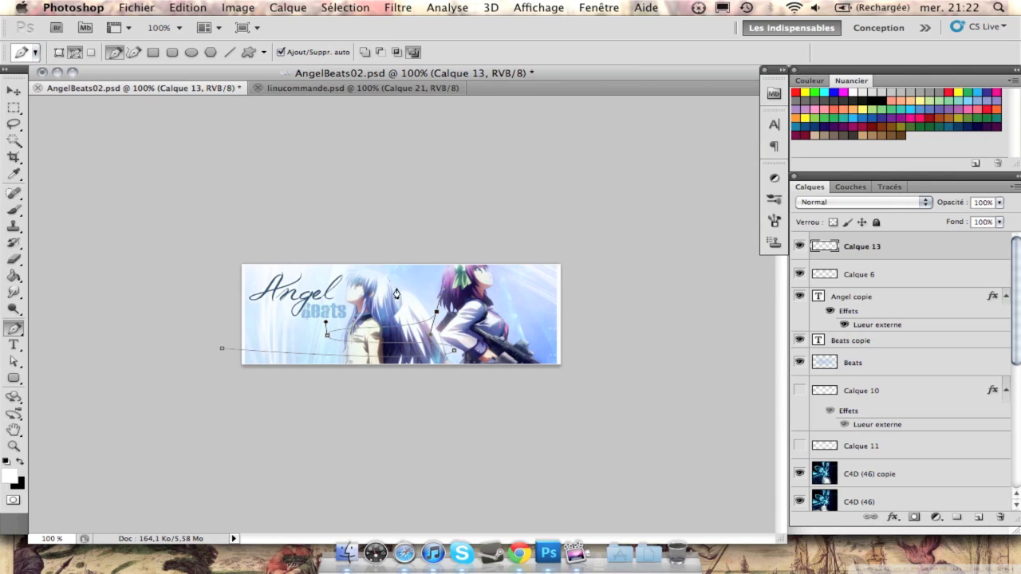
{"action": "left_click_drag", "start_coordinate": [328, 290], "coordinate": [338, 259]}
{"action": "left_click_drag", "start_coordinate": [400, 232], "coordinate": [391, 196]}
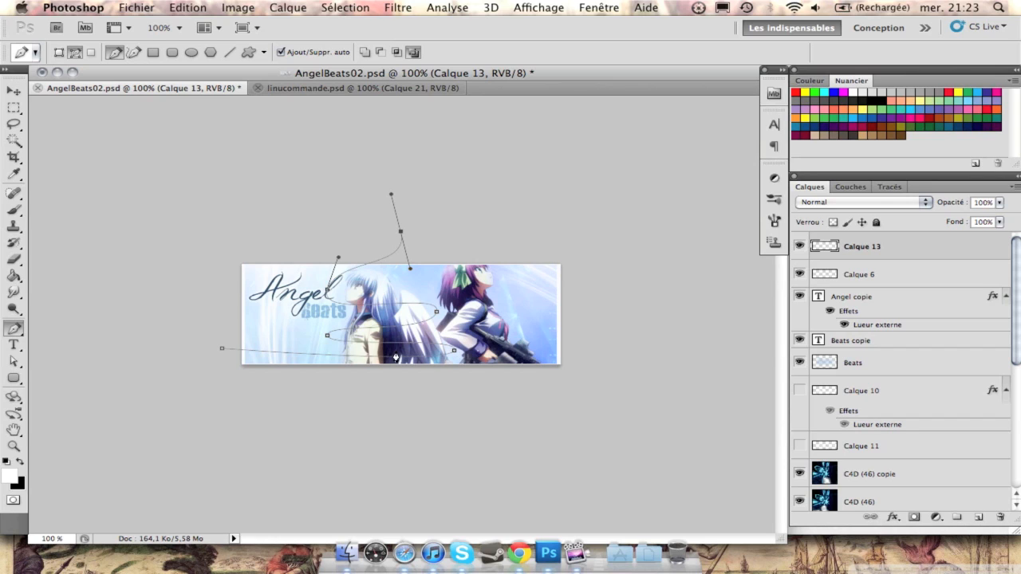
Set the soft round brush to a size of 10 px.
{"action": "left_click", "coordinate": [13, 210]}
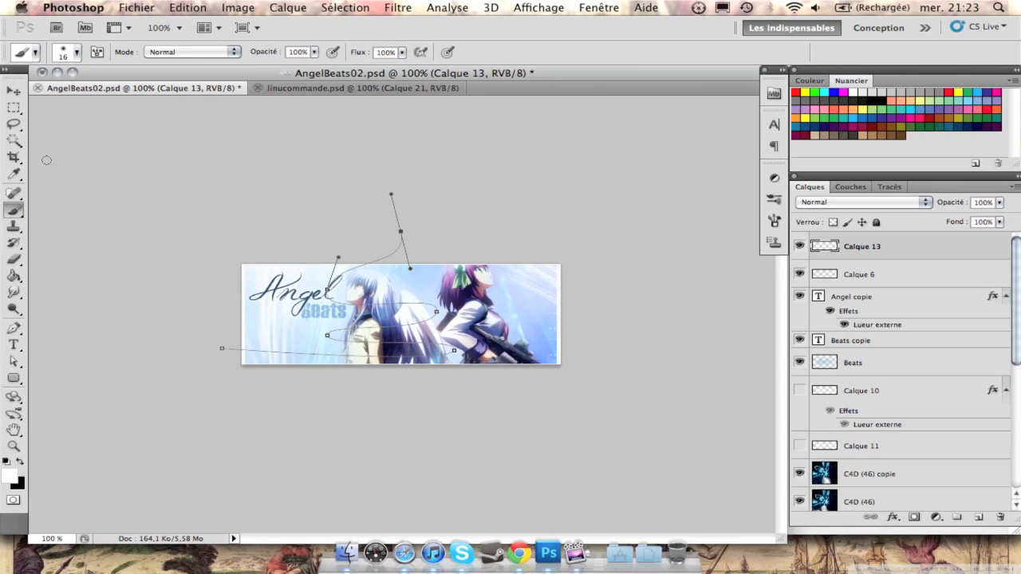
{"action": "left_click", "coordinate": [77, 54]}
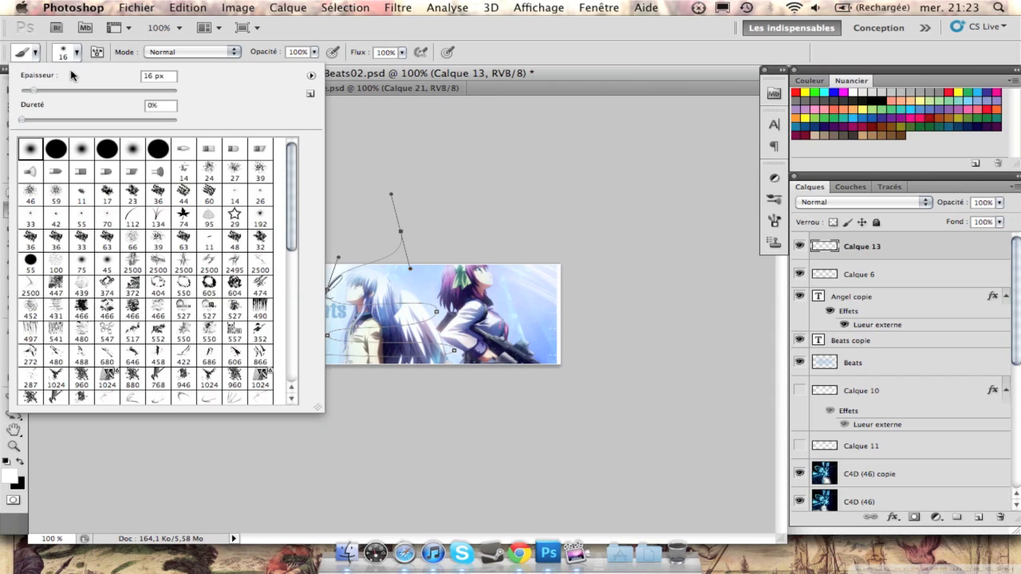
{"action": "left_click", "coordinate": [34, 90]}
{"action": "left_click_drag", "start_coordinate": [32, 91], "coordinate": [31, 95]}
{"action": "left_click", "coordinate": [77, 52]}
{"action": "left_click", "coordinate": [97, 52]}
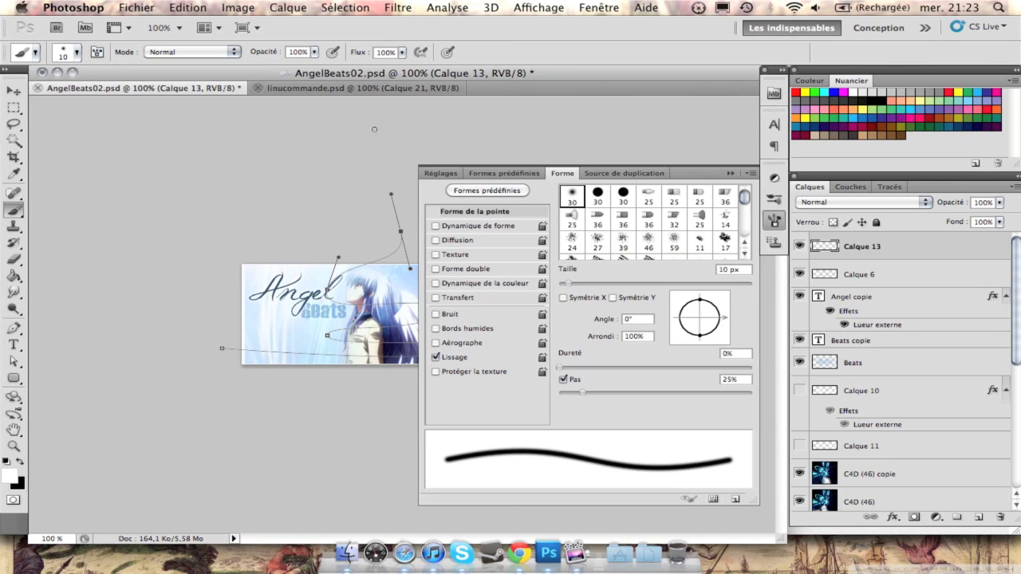
{"action": "left_click", "coordinate": [733, 170]}
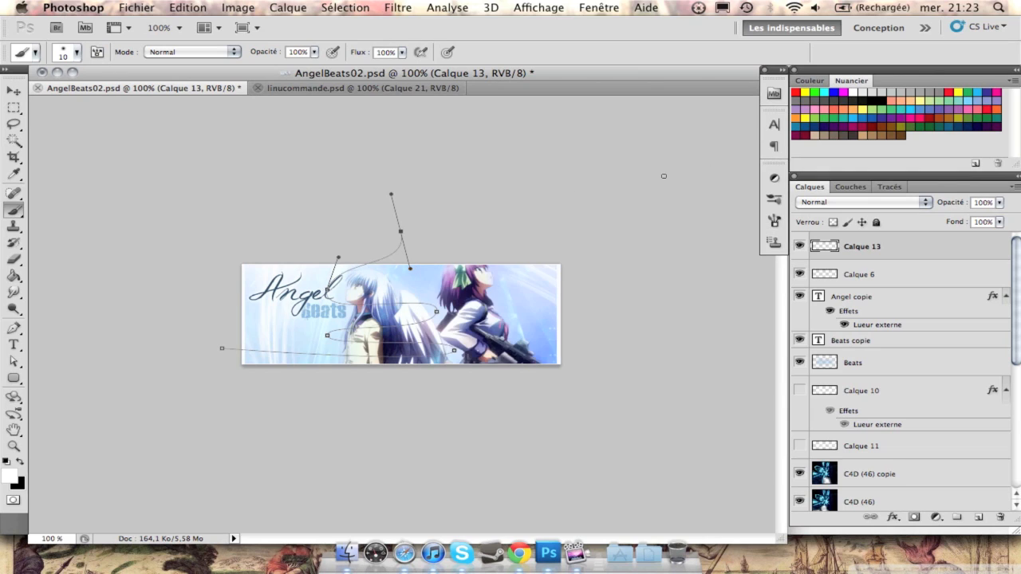
Stroke the winding path with the brush (Forme) in white, with simulated pressure enabled.
{"action": "left_click", "coordinate": [13, 327]}
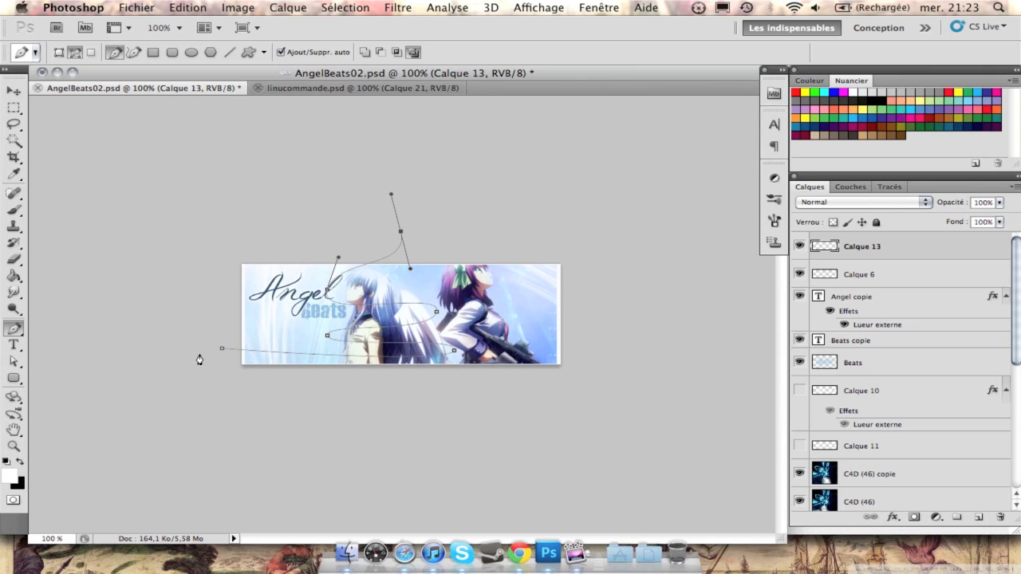
{"action": "right_click", "coordinate": [312, 361]}
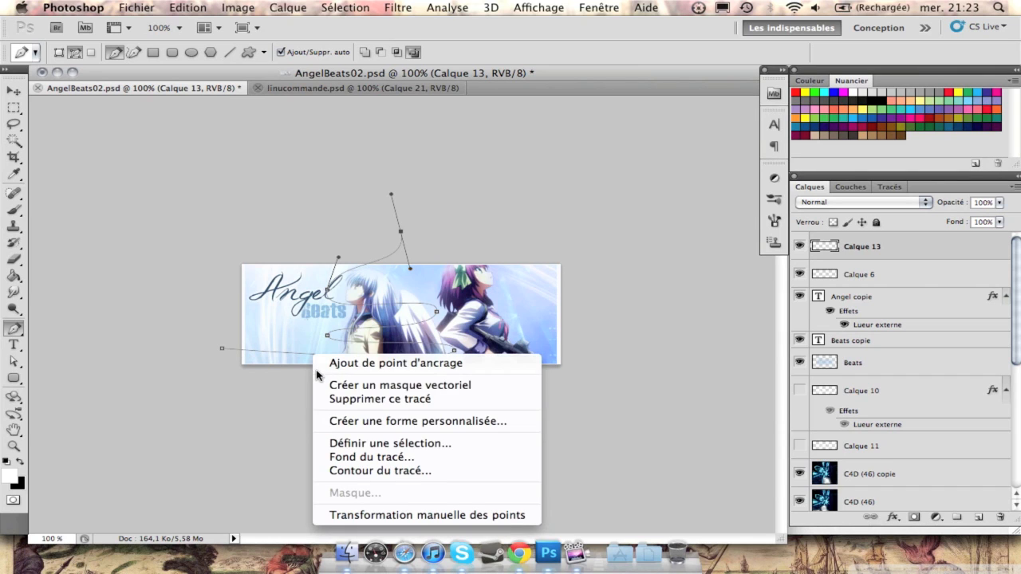
{"action": "left_click", "coordinate": [346, 469]}
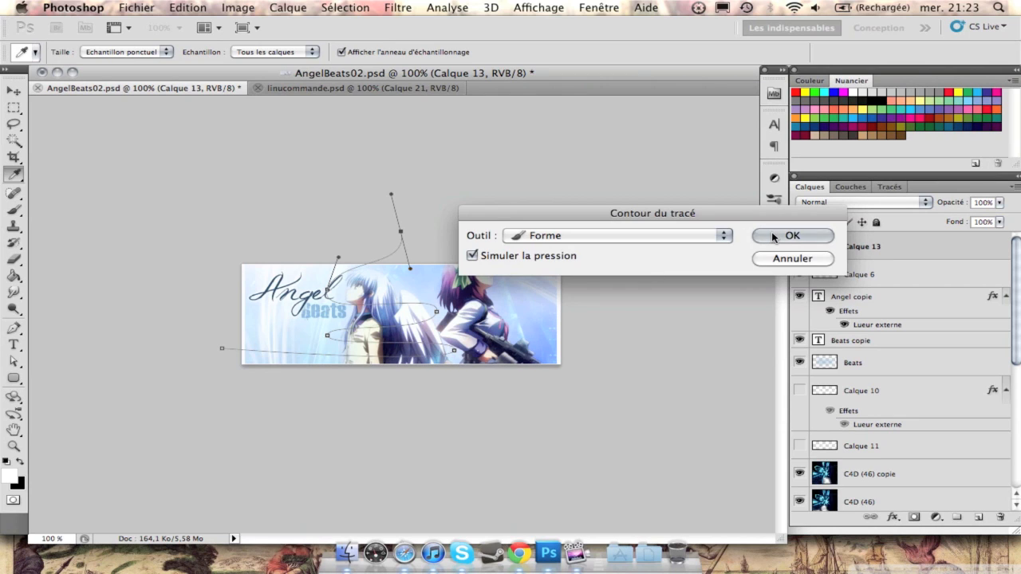
{"action": "left_click", "coordinate": [772, 237]}
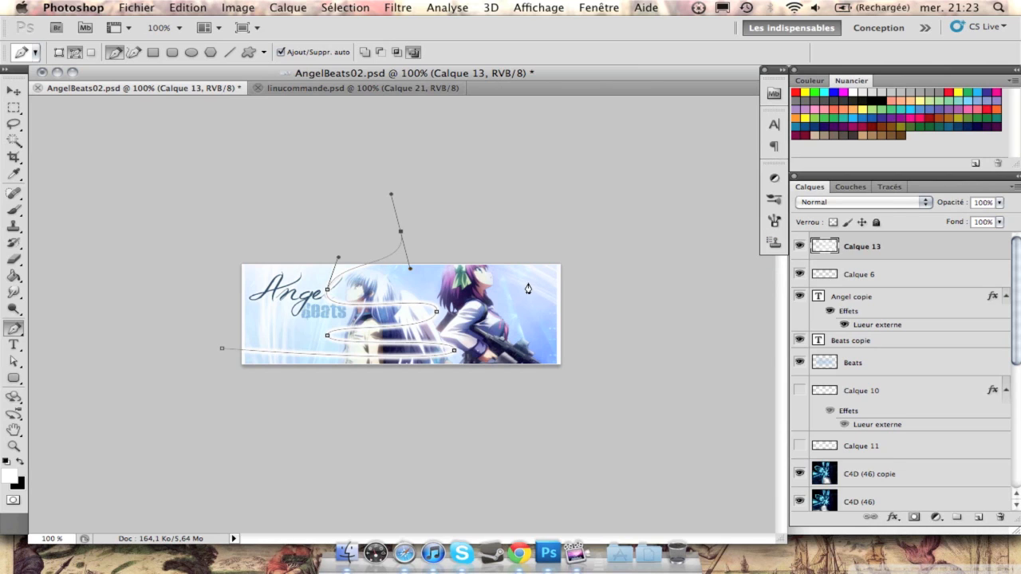
{"action": "right_click", "coordinate": [890, 247]}
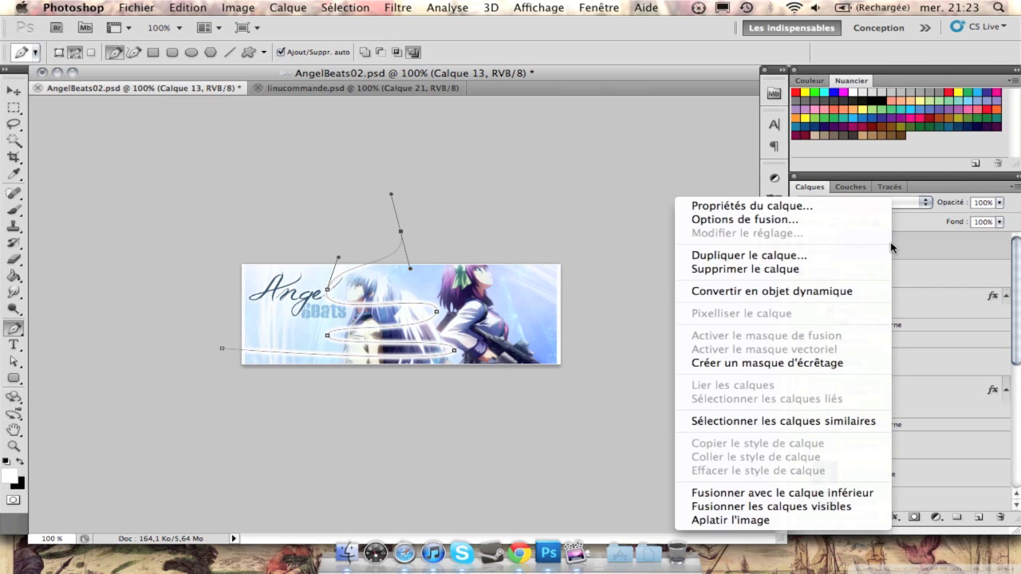
{"action": "left_click", "coordinate": [837, 218]}
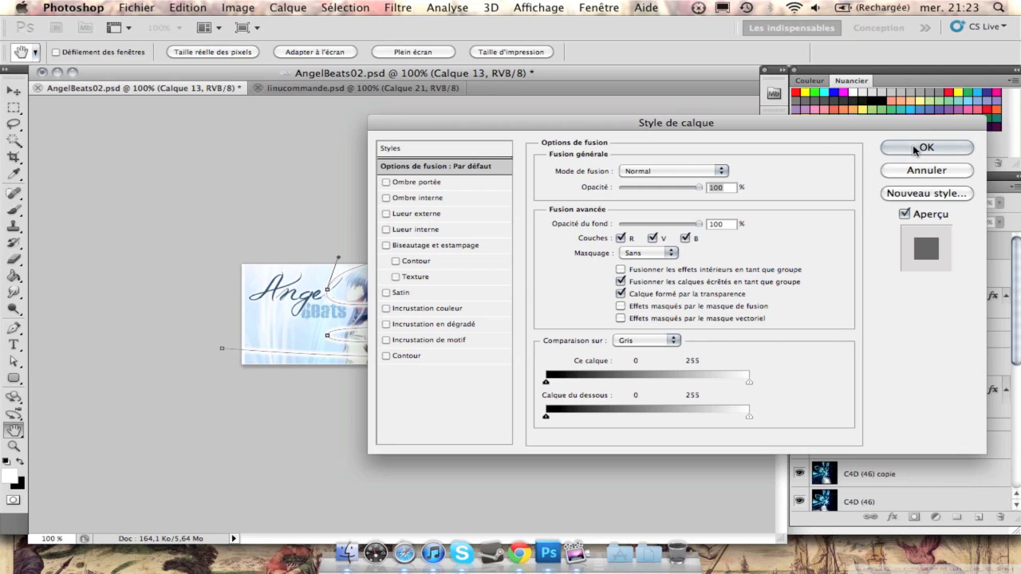
{"action": "left_click", "coordinate": [921, 170]}
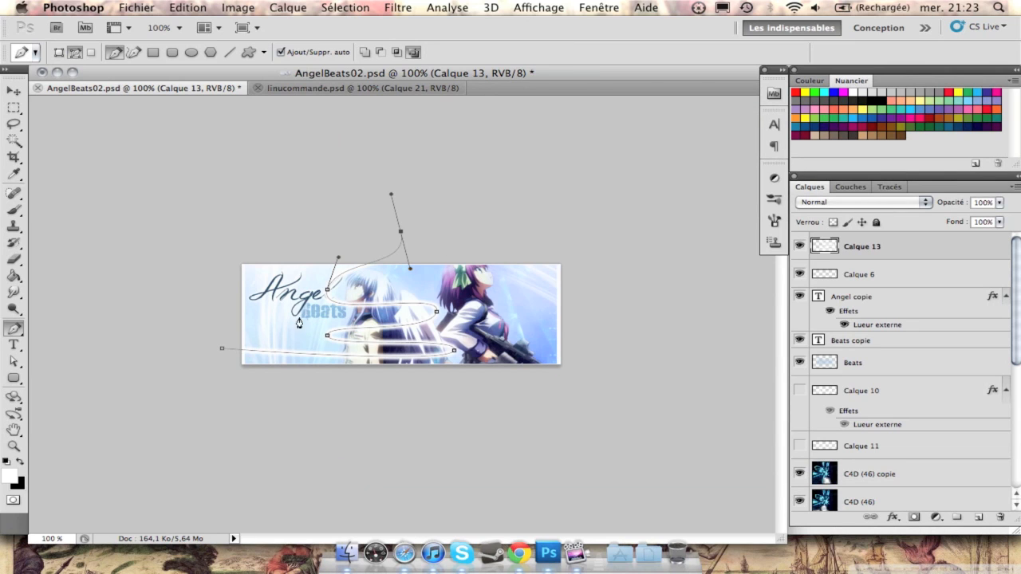
Delete the path and erase the parts of the light streak that cross in front of the blue-haired girl.
{"action": "right_click", "coordinate": [304, 357]}
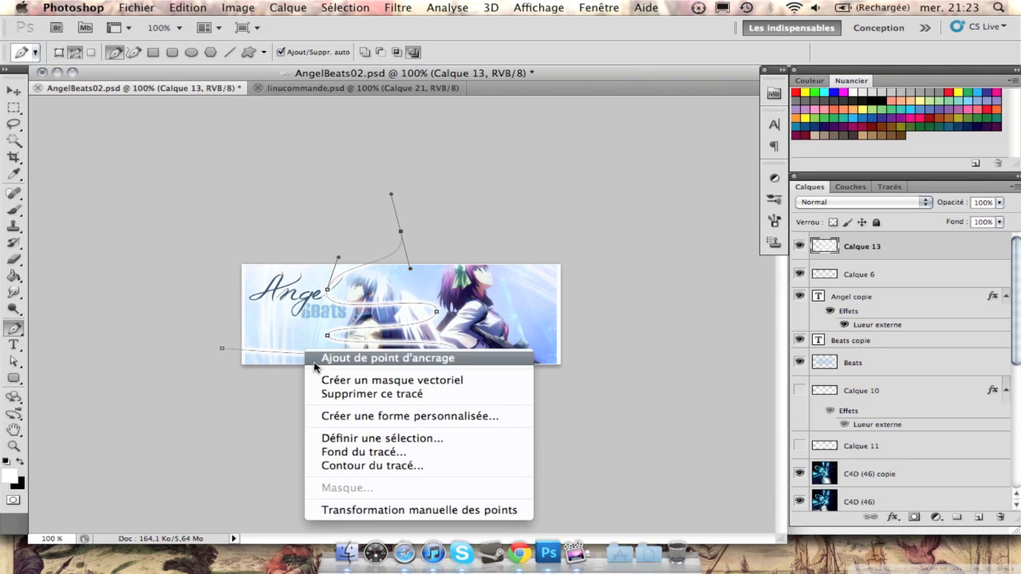
{"action": "left_click", "coordinate": [335, 394]}
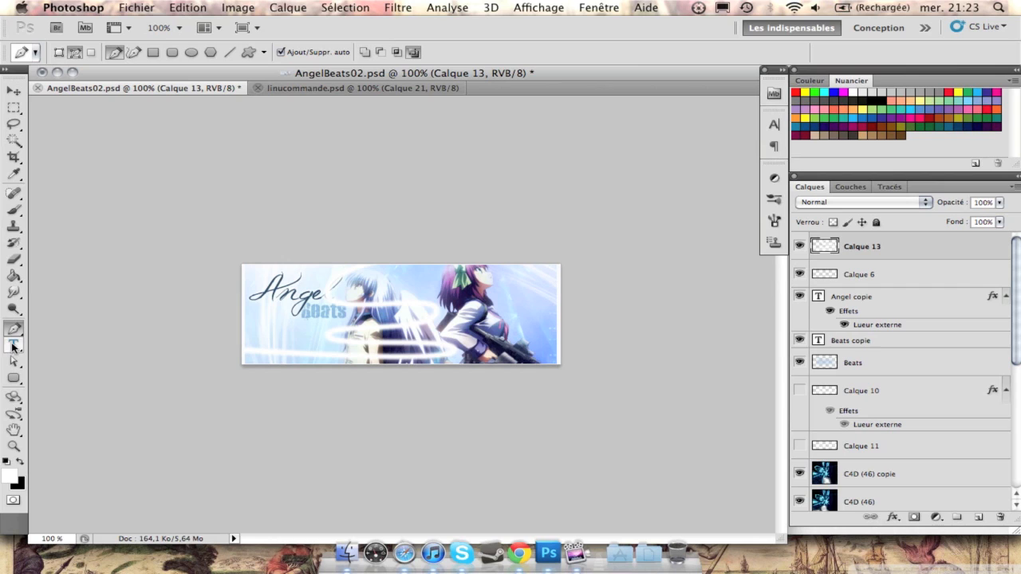
{"action": "left_click", "coordinate": [19, 259]}
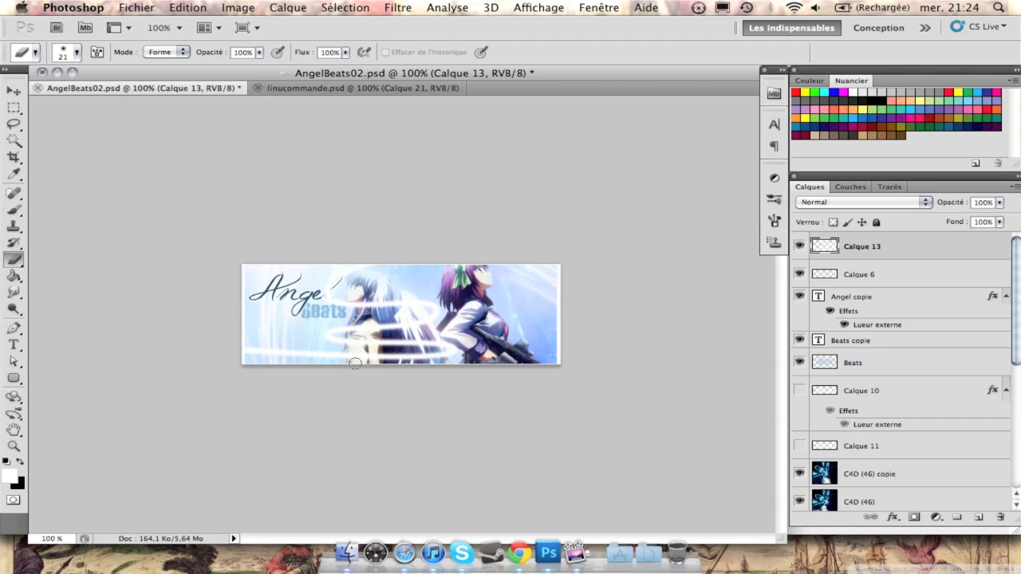
{"action": "left_click_drag", "start_coordinate": [349, 355], "coordinate": [438, 359]}
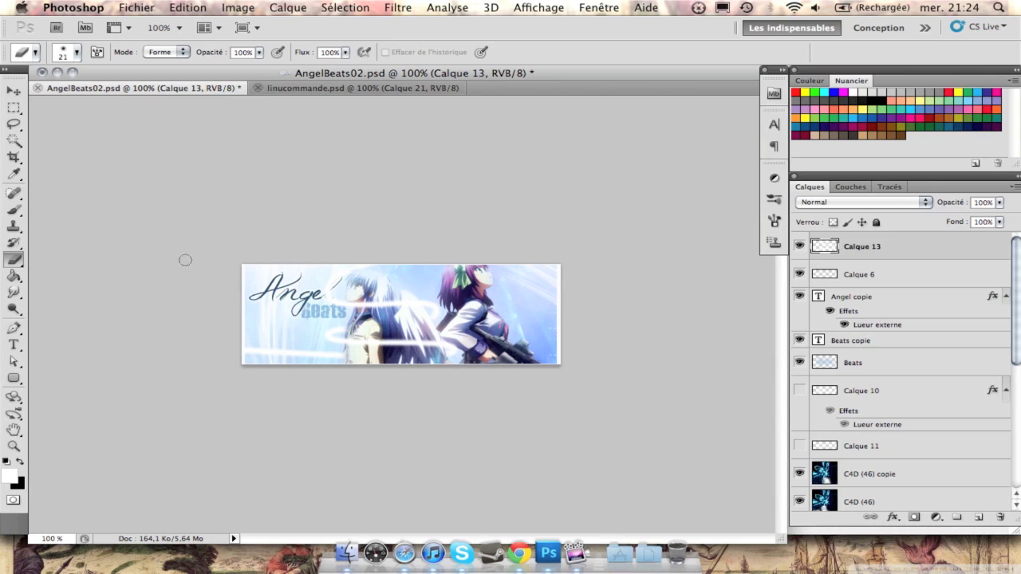
Add a new layer above Calque 13 and enable Dynamique de forme and Diffusion for the 10 px brush.
{"action": "left_click", "coordinate": [976, 517]}
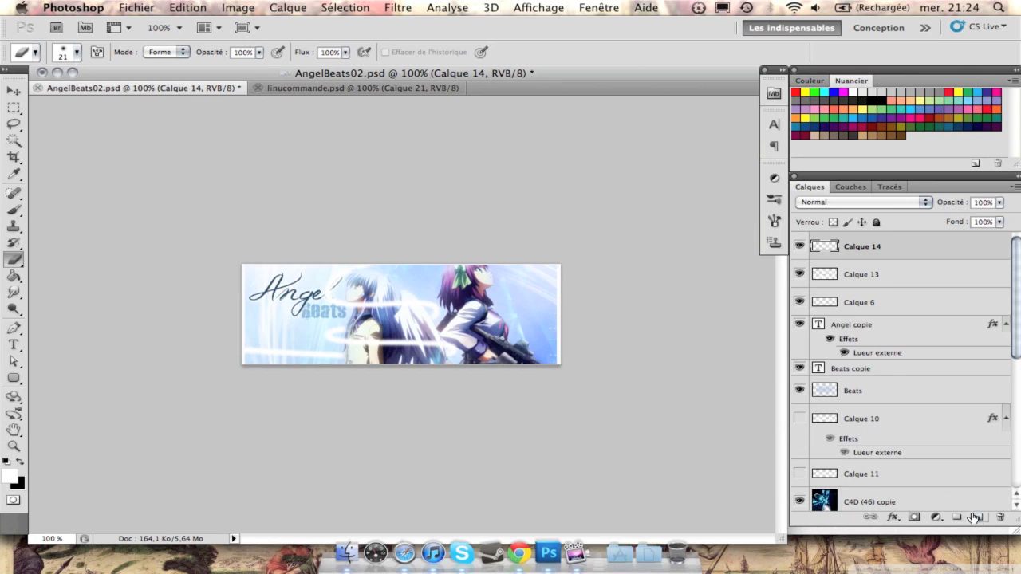
{"action": "left_click", "coordinate": [15, 211]}
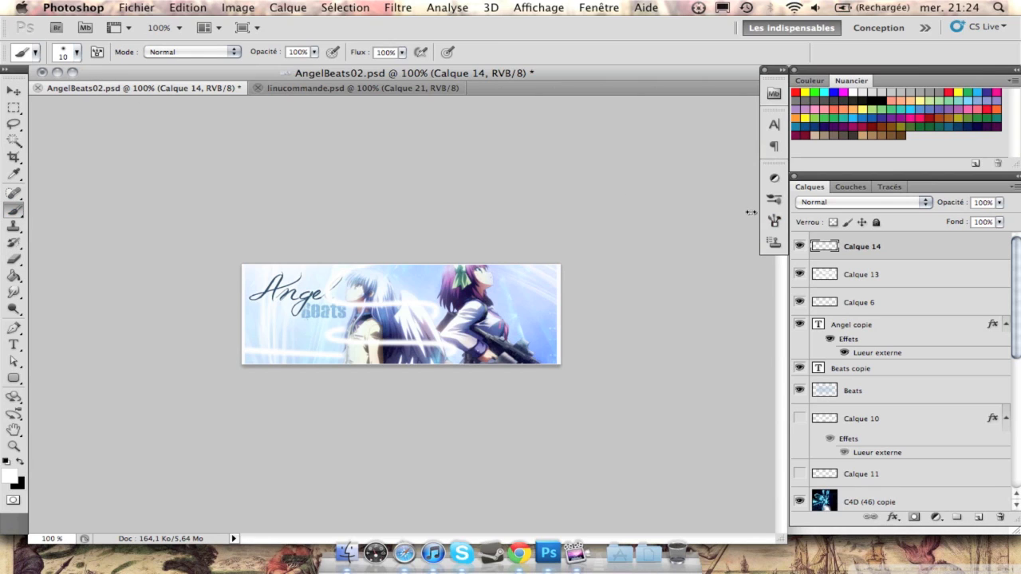
{"action": "left_click", "coordinate": [98, 53]}
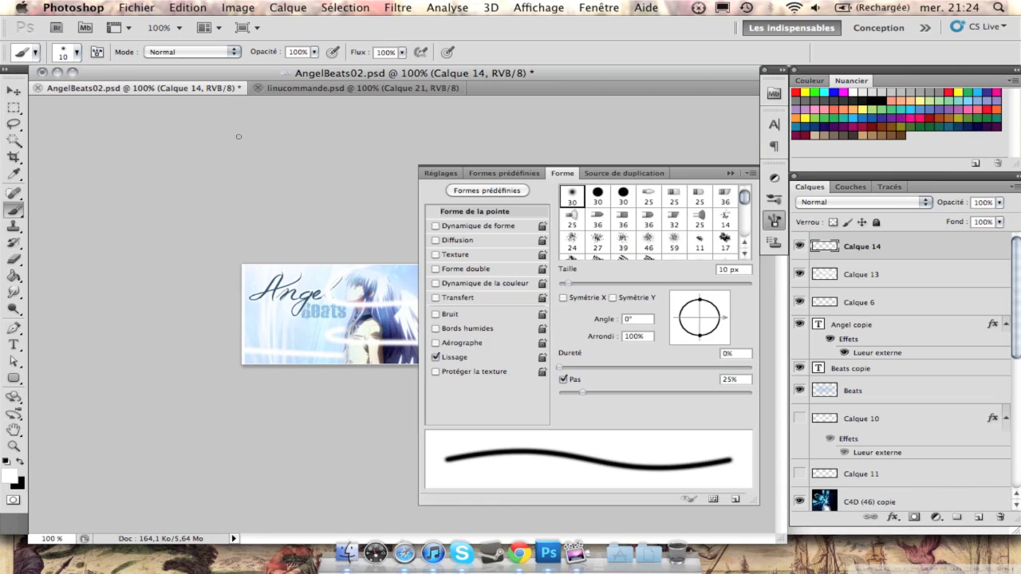
{"action": "left_click", "coordinate": [490, 227]}
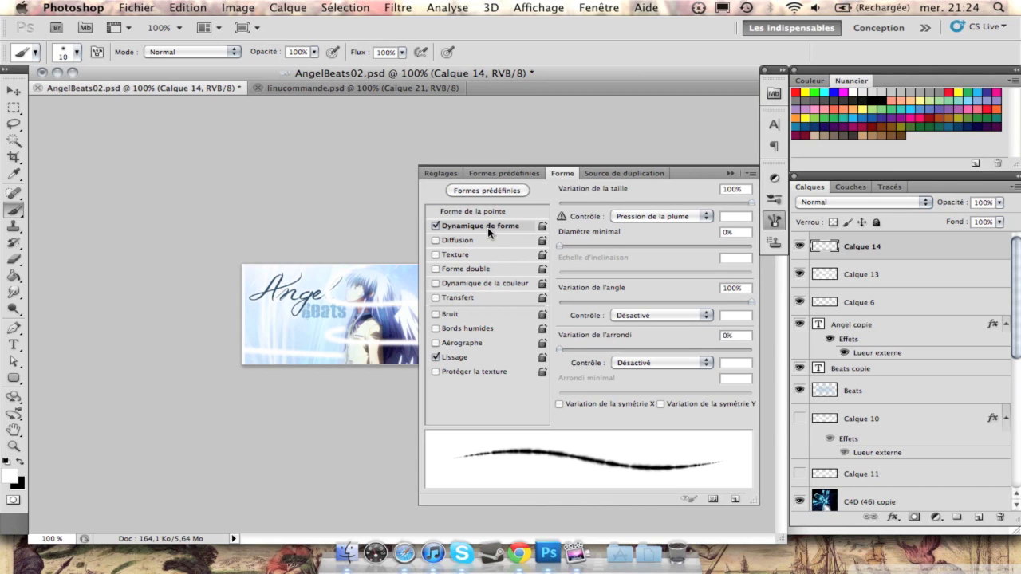
{"action": "left_click", "coordinate": [476, 239]}
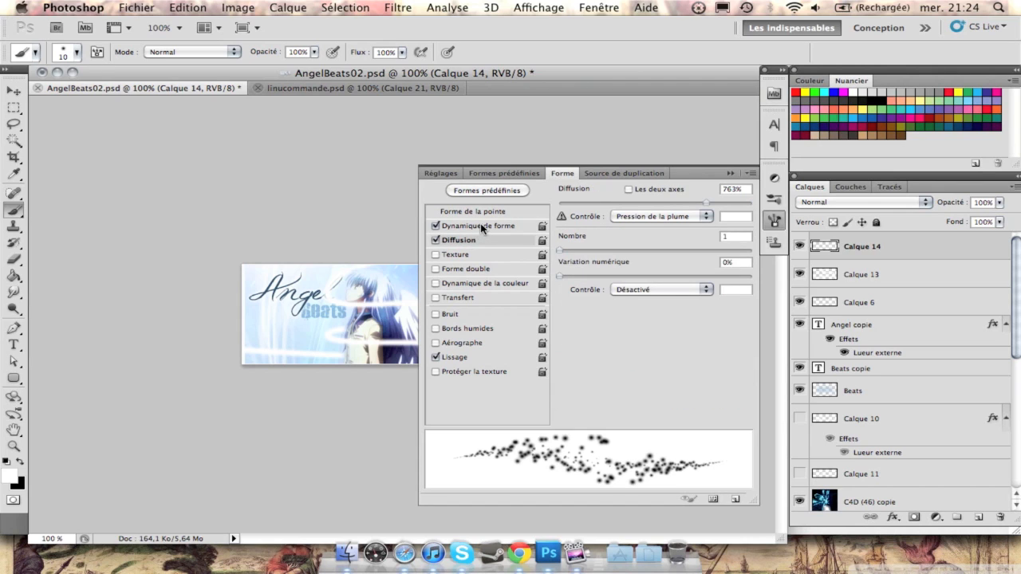
{"action": "left_click", "coordinate": [483, 226]}
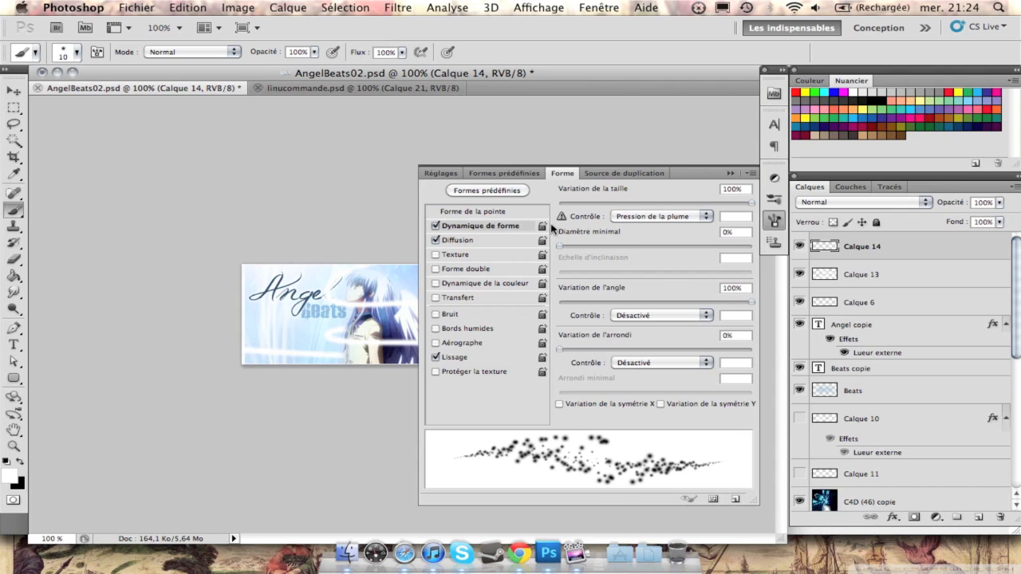
Set the brush's size variation to 80% and its Diffusion amount to 714%.
{"action": "left_click", "coordinate": [717, 203]}
{"action": "left_click_drag", "start_coordinate": [718, 204], "coordinate": [714, 206]}
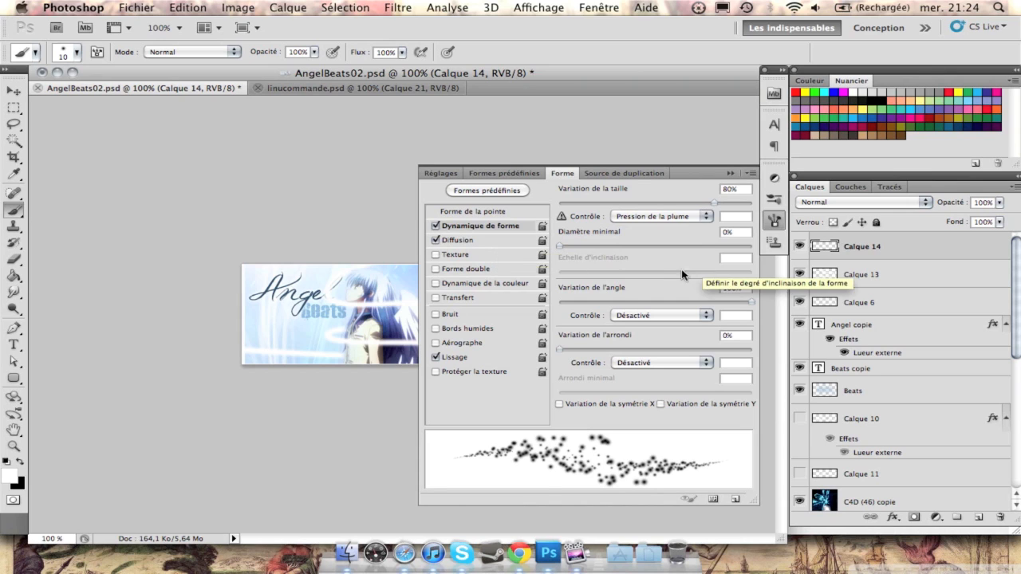
{"action": "left_click", "coordinate": [499, 241]}
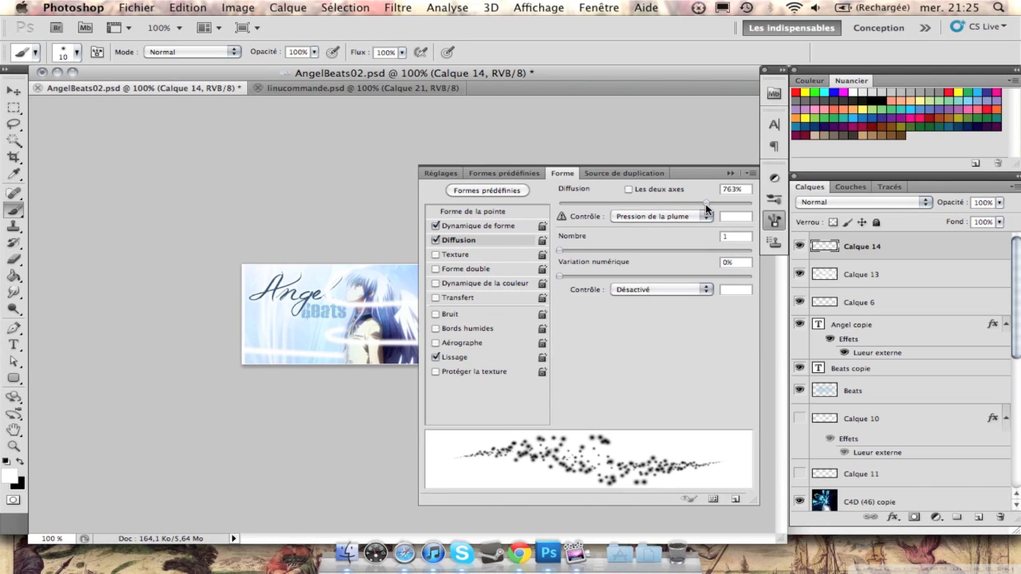
{"action": "left_click_drag", "start_coordinate": [705, 204], "coordinate": [696, 207]}
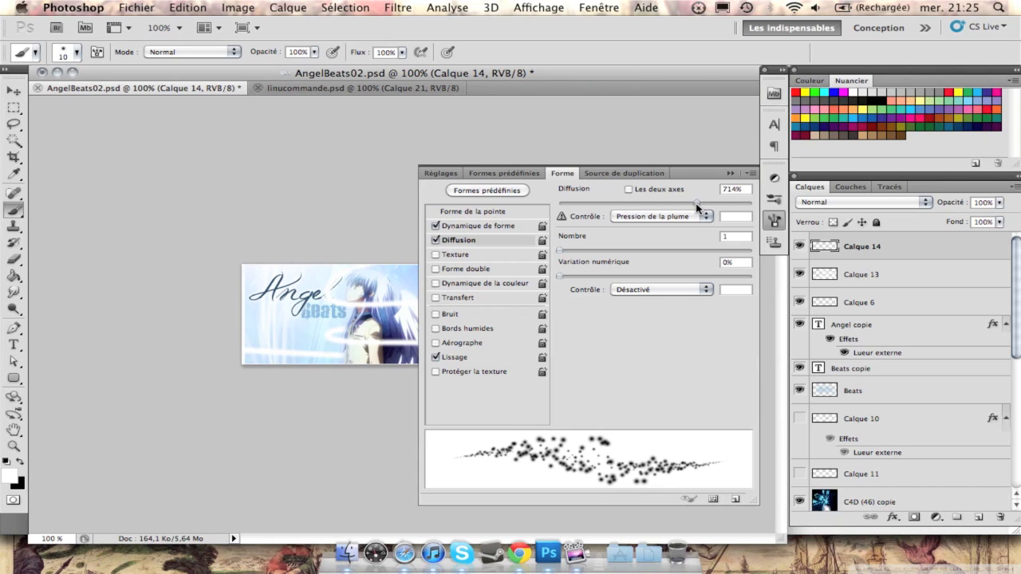
{"action": "left_click", "coordinate": [729, 174]}
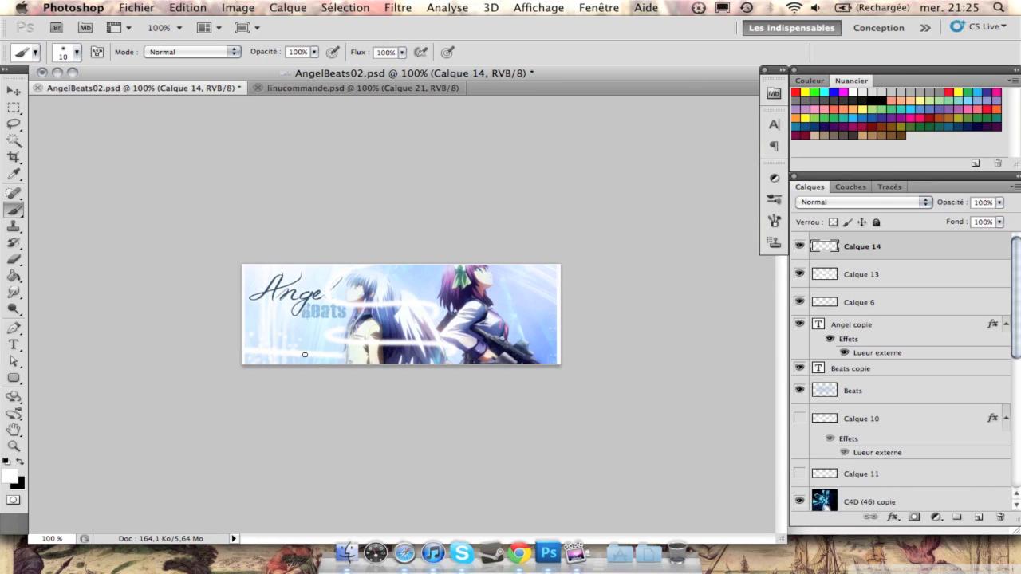
Try painting scattered white dots along the lower end of the light streak, then undo them.
{"action": "left_click", "coordinate": [331, 353]}
{"action": "left_click", "coordinate": [315, 355]}
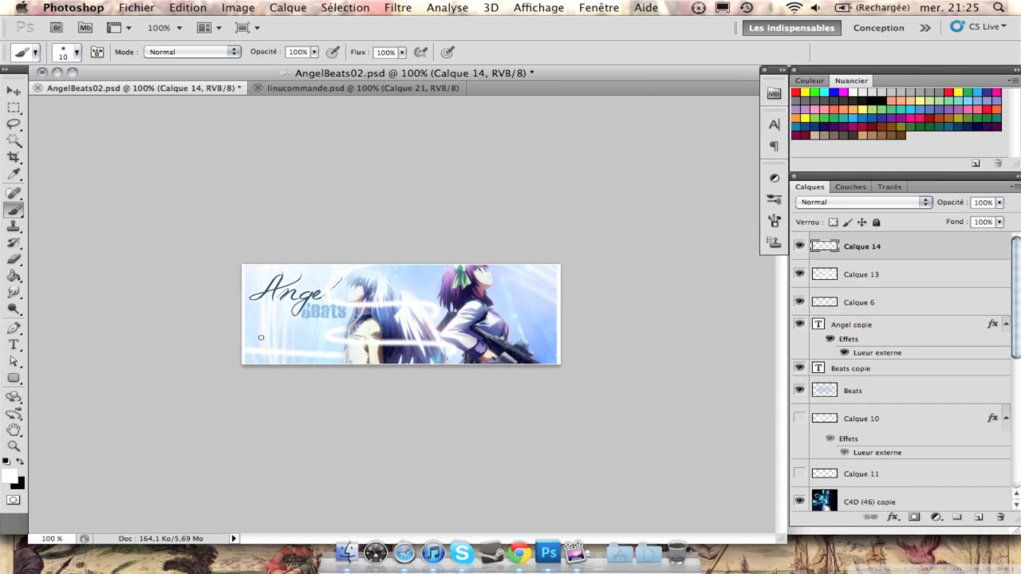
Check the brush's size variation and set its Diffusion amount to 643%.
{"action": "left_click", "coordinate": [96, 51]}
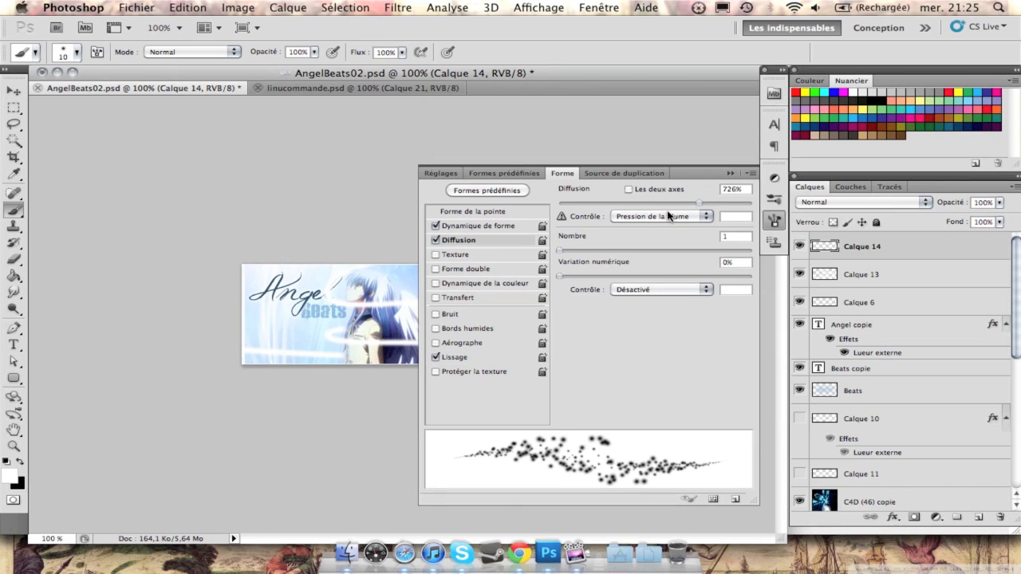
{"action": "left_click", "coordinate": [515, 226]}
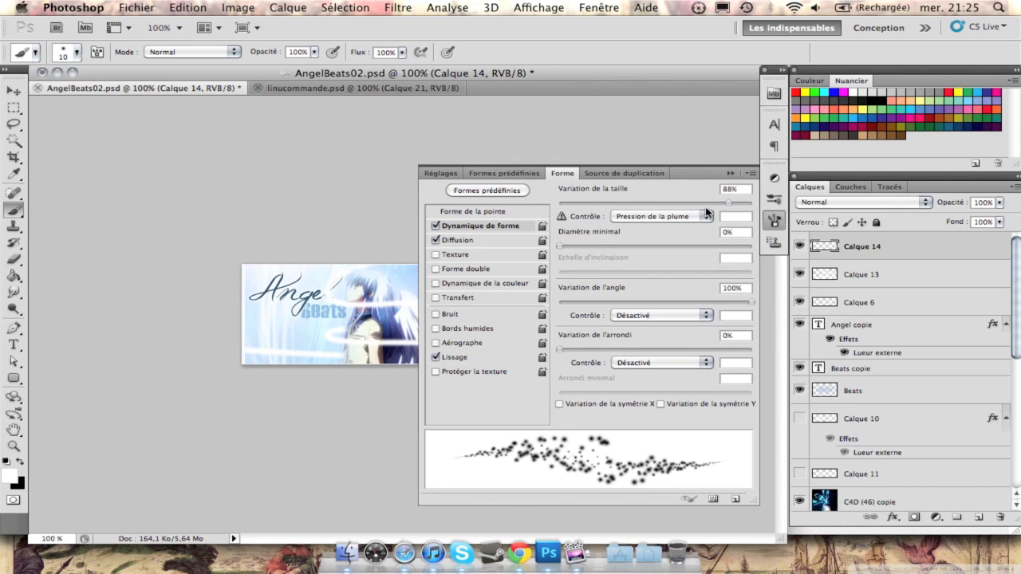
{"action": "left_click", "coordinate": [495, 240]}
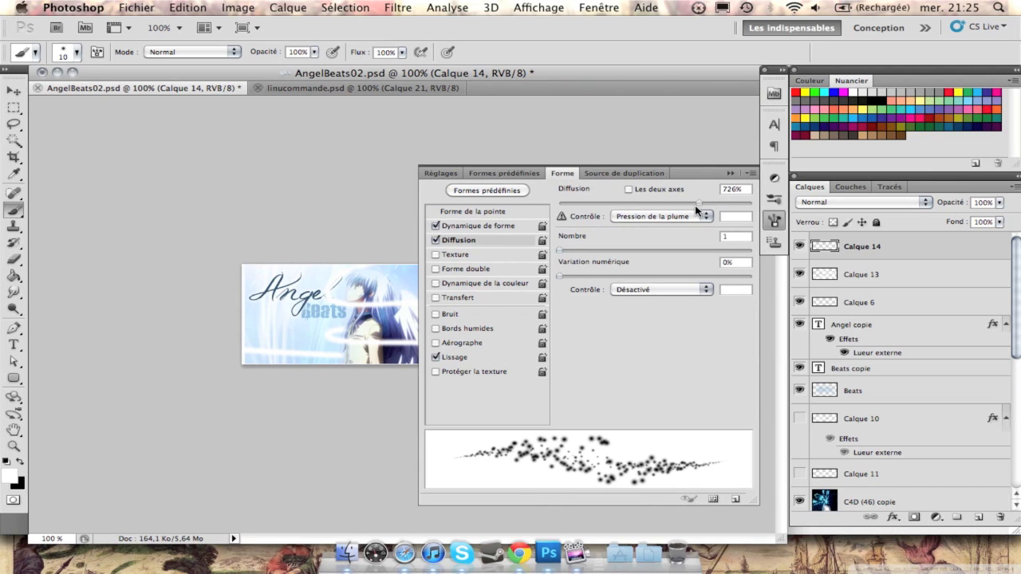
{"action": "left_click", "coordinate": [695, 203]}
{"action": "left_click_drag", "start_coordinate": [695, 205], "coordinate": [683, 205]}
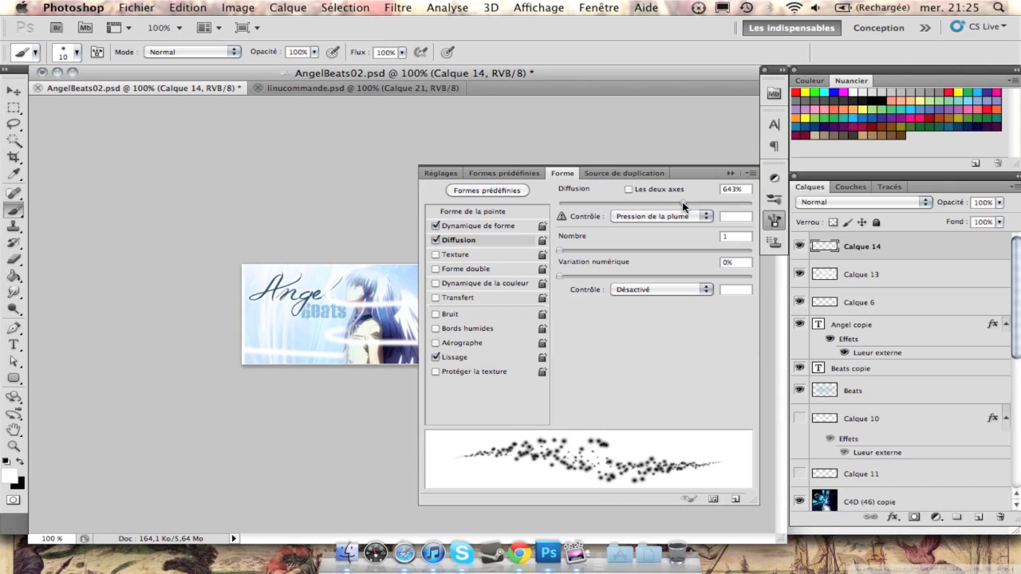
{"action": "left_click", "coordinate": [731, 172]}
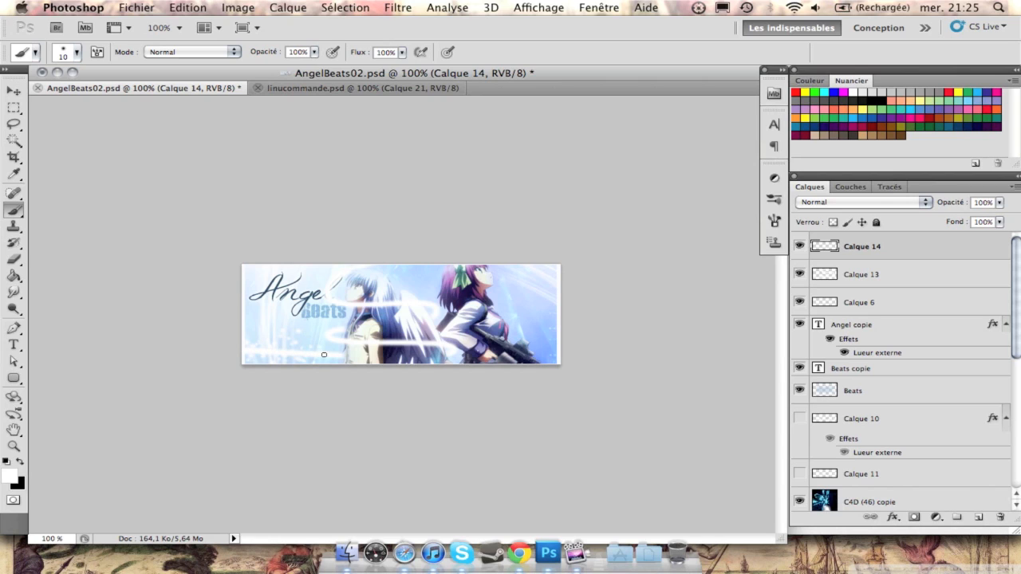
Paint scattered white dots along the light streak around the blue-haired girl and erase the ones covering her.
{"action": "mouse_move", "coordinate": [337, 354]}
{"action": "left_mouse_down"}
{"action": "mouse_move", "coordinate": [472, 341]}
{"action": "mouse_move", "coordinate": [449, 353]}
{"action": "mouse_move", "coordinate": [402, 344]}
{"action": "left_mouse_up"}
{"action": "left_click_drag", "start_coordinate": [364, 338], "coordinate": [335, 335]}
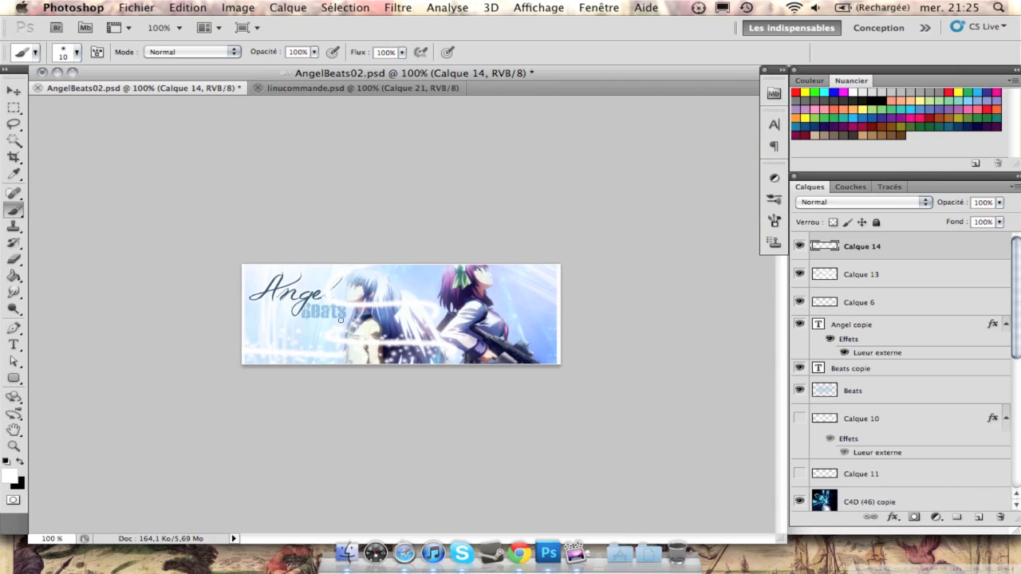
{"action": "mouse_move", "coordinate": [387, 307]}
{"action": "left_mouse_down"}
{"action": "mouse_move", "coordinate": [331, 300]}
{"action": "mouse_move", "coordinate": [329, 289]}
{"action": "mouse_move", "coordinate": [363, 265]}
{"action": "left_mouse_up"}
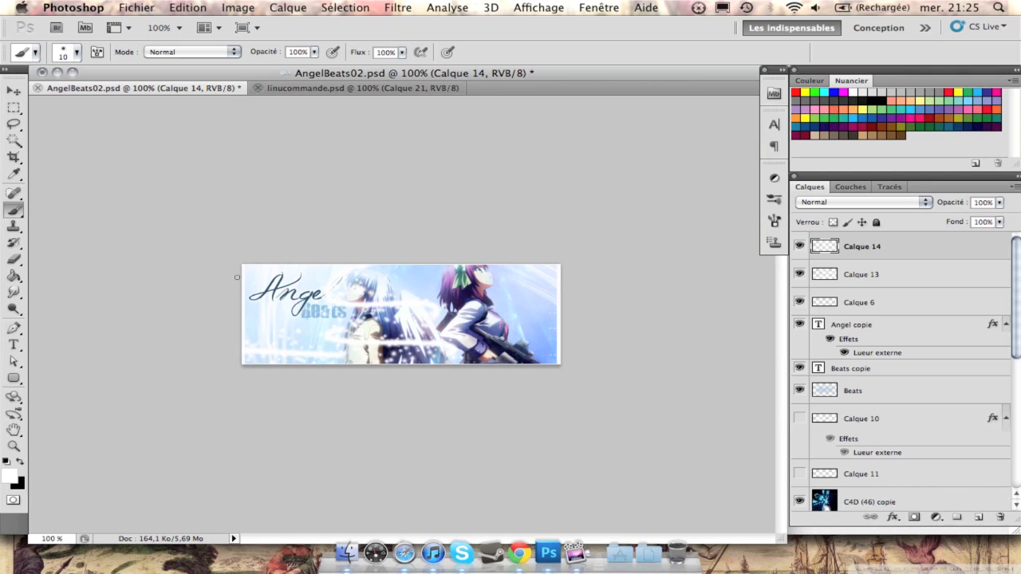
{"action": "left_click", "coordinate": [13, 259]}
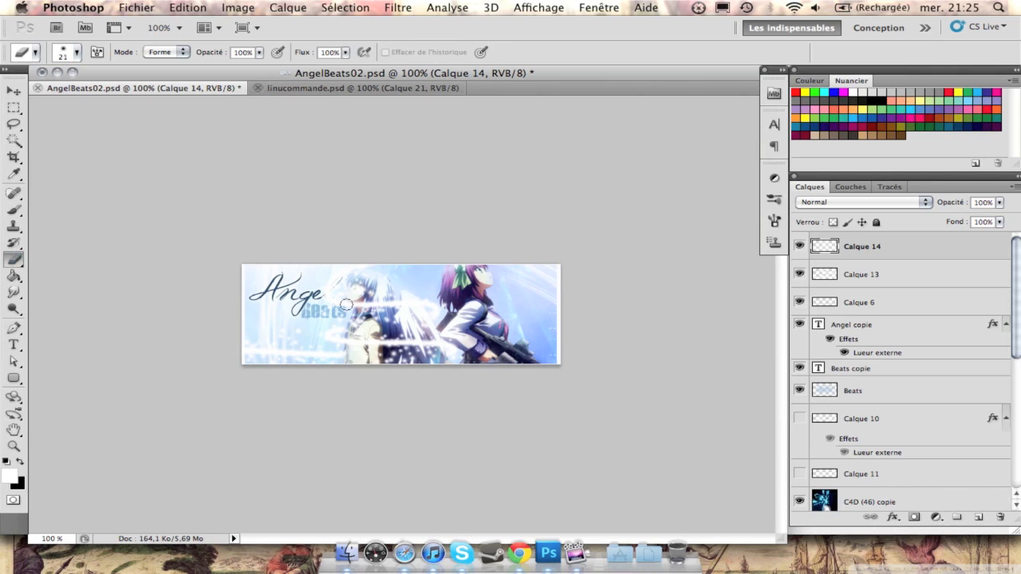
{"action": "mouse_move", "coordinate": [363, 290]}
{"action": "left_mouse_down"}
{"action": "mouse_move", "coordinate": [364, 280]}
{"action": "mouse_move", "coordinate": [351, 290]}
{"action": "mouse_move", "coordinate": [383, 289]}
{"action": "mouse_move", "coordinate": [343, 332]}
{"action": "mouse_move", "coordinate": [407, 324]}
{"action": "mouse_move", "coordinate": [418, 334]}
{"action": "left_mouse_up"}
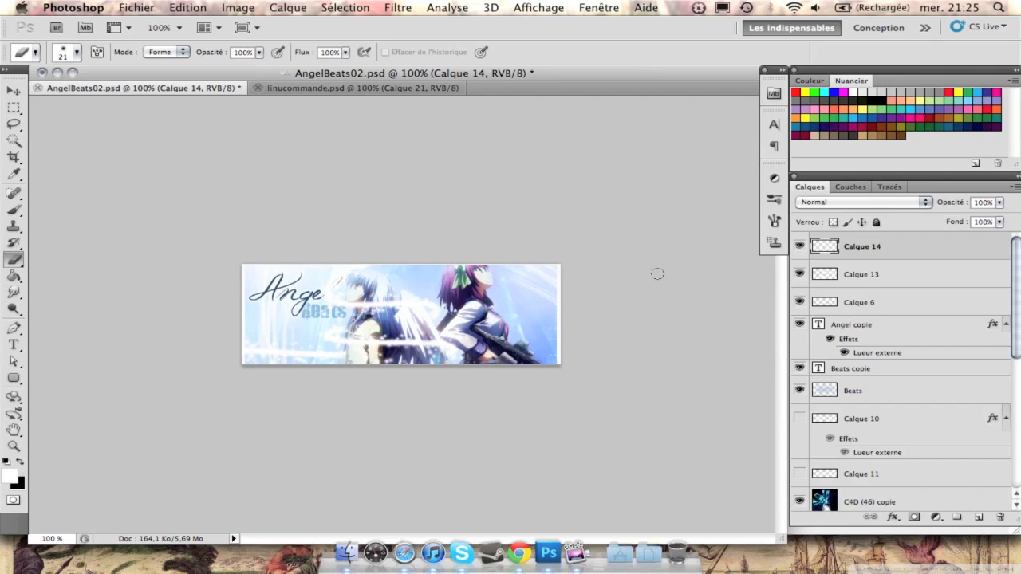
Move Calque 14 and Calque 13 together below the Beats copy text layer, directly above Beats, and make Calque 14 active.
{"action": "left_click", "coordinate": [863, 280], "text": "shift"}
{"action": "left_click_drag", "start_coordinate": [874, 281], "coordinate": [852, 389]}
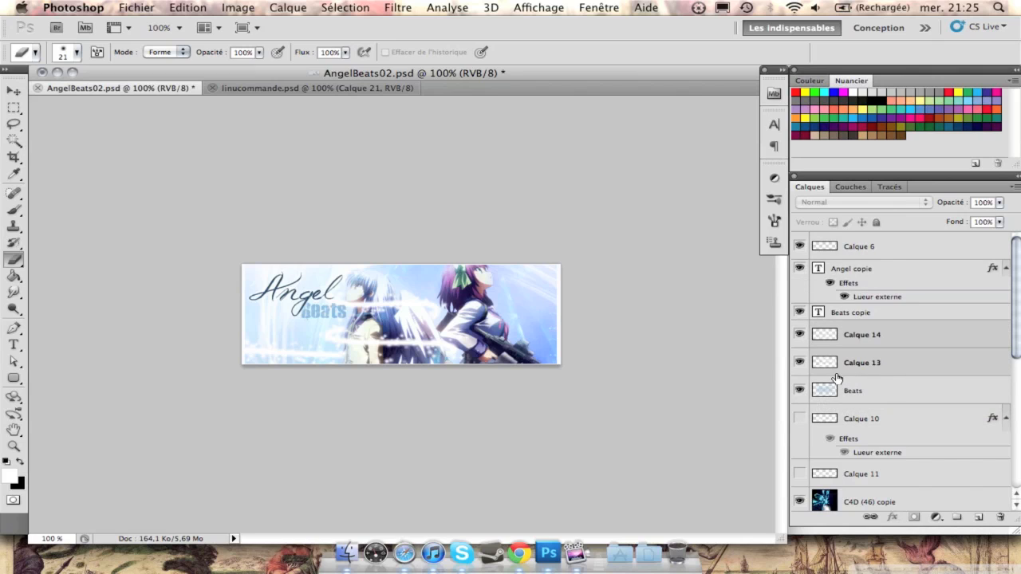
{"action": "left_click", "coordinate": [889, 364]}
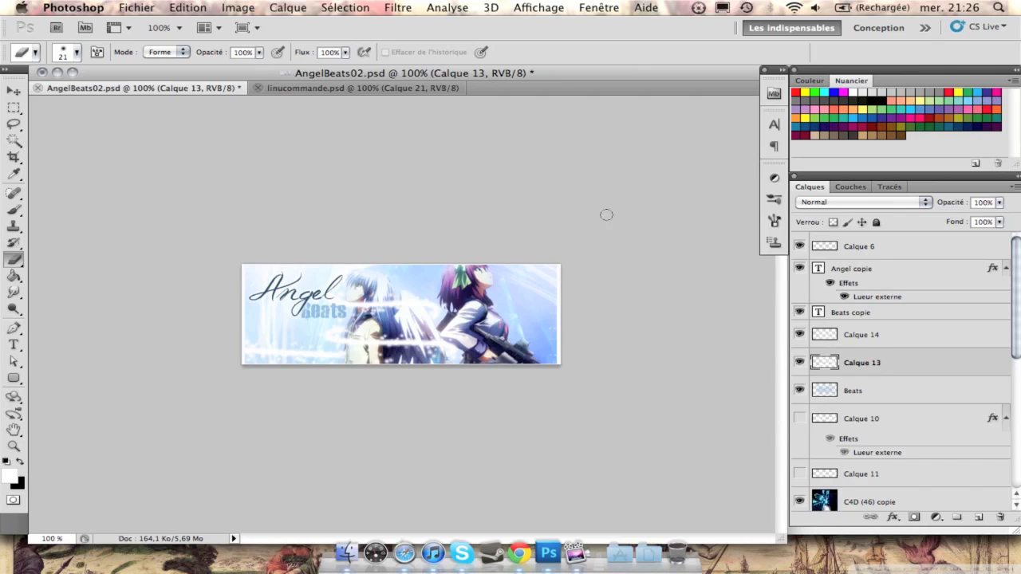
{"action": "left_click", "coordinate": [866, 345]}
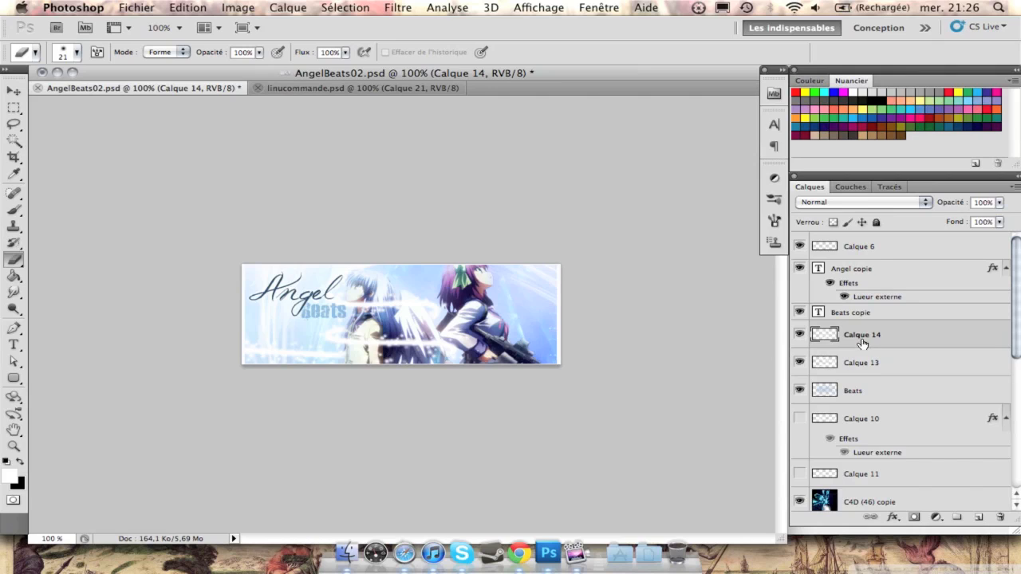
Look at the example banner in linucommande.psd and return to AngelBeats02.psd.
{"action": "left_click", "coordinate": [355, 88]}
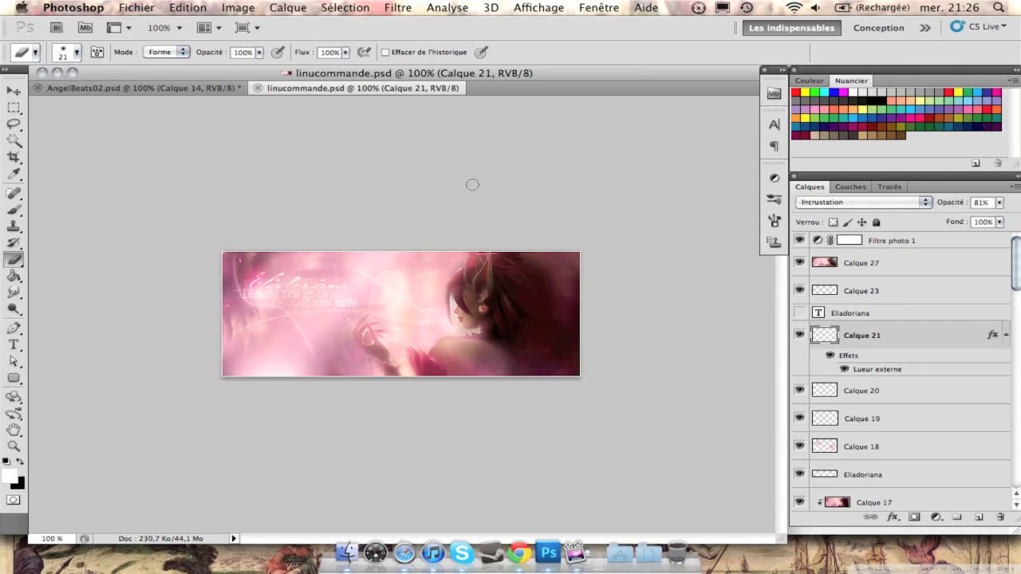
{"action": "left_click", "coordinate": [190, 86]}
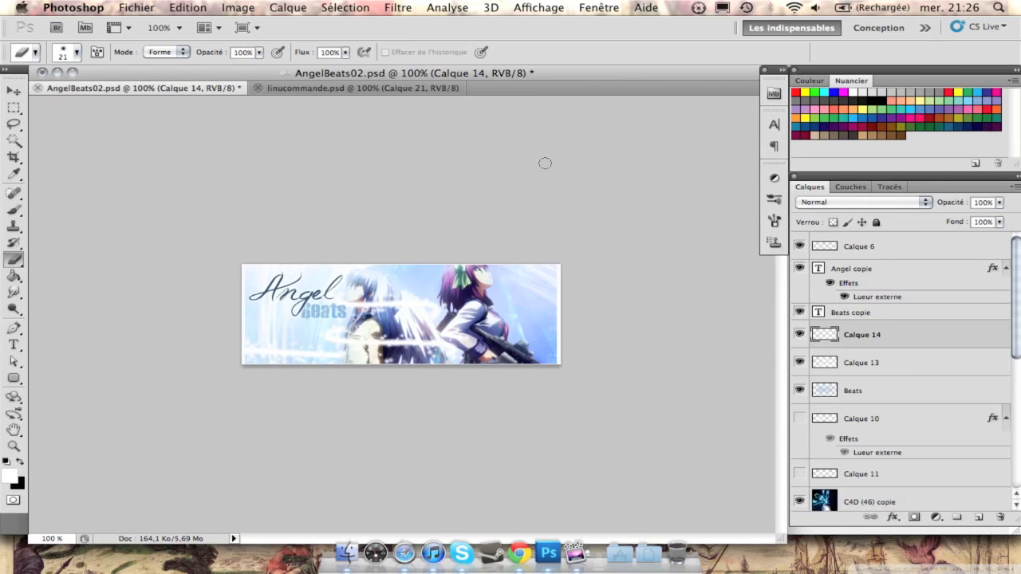
Hide Calque 14 and Calque 13, and show Calque 10 and Calque 11 instead.
{"action": "left_click_drag", "start_coordinate": [800, 334], "coordinate": [801, 370]}
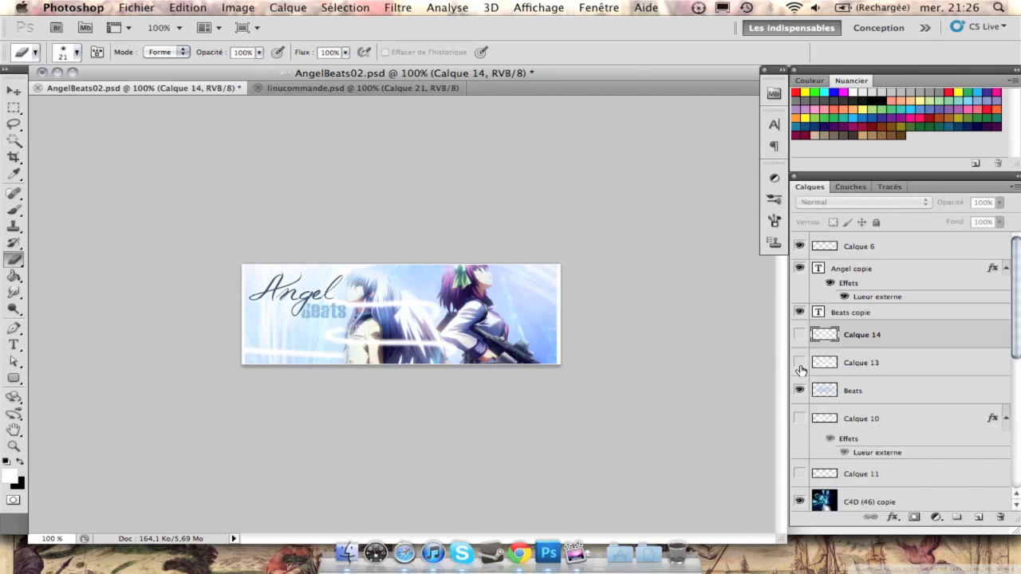
{"action": "left_click", "coordinate": [800, 418]}
{"action": "left_click", "coordinate": [799, 474]}
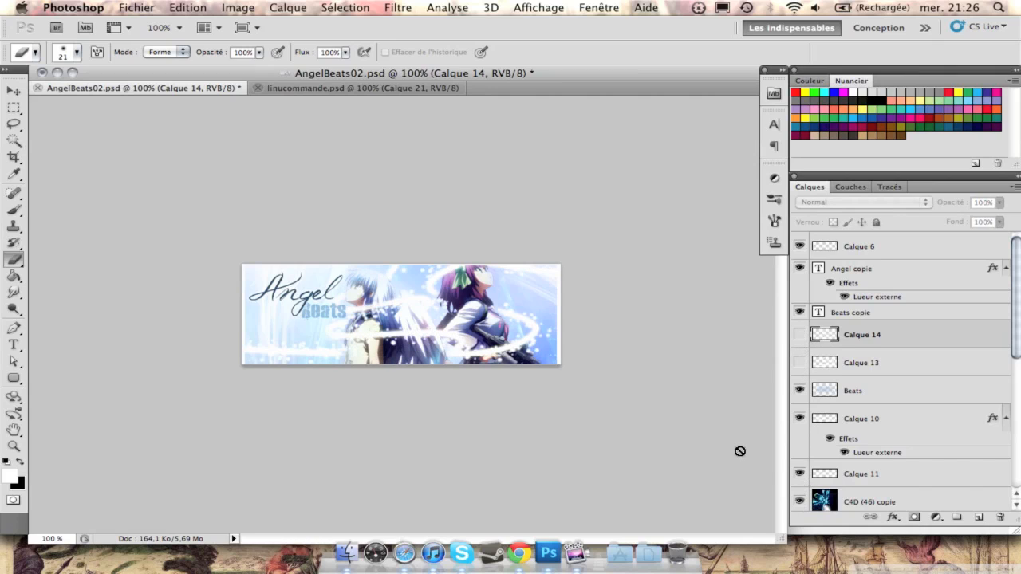